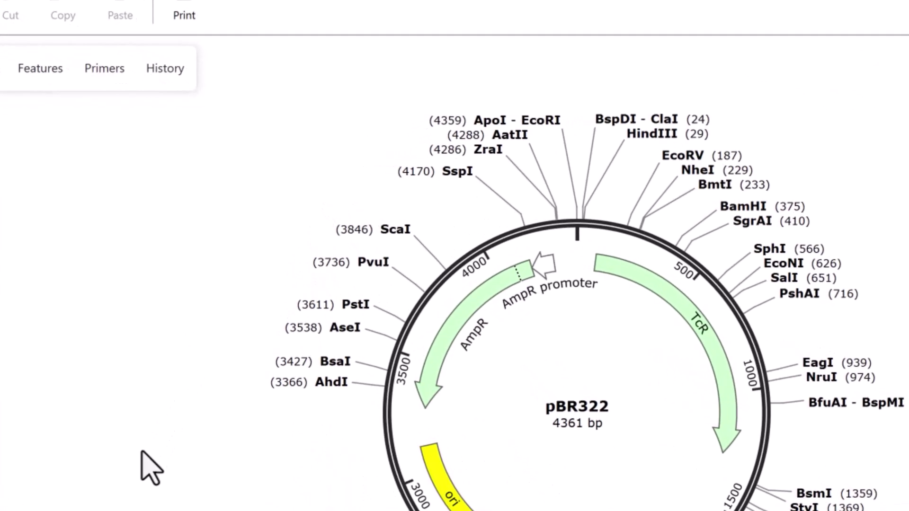
Open the enzyme selection for pBR322 and remove all enzymes from the chosen set
mouse_move(369, 260)
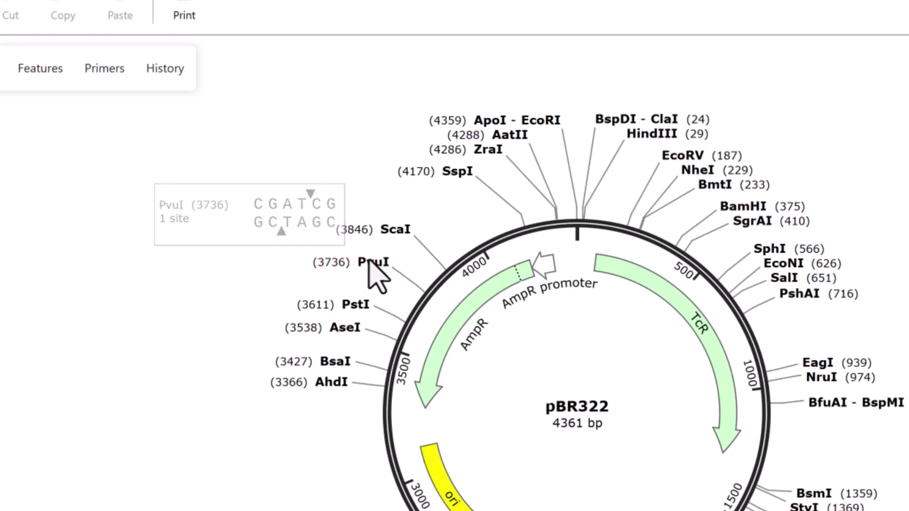
click(113, 29)
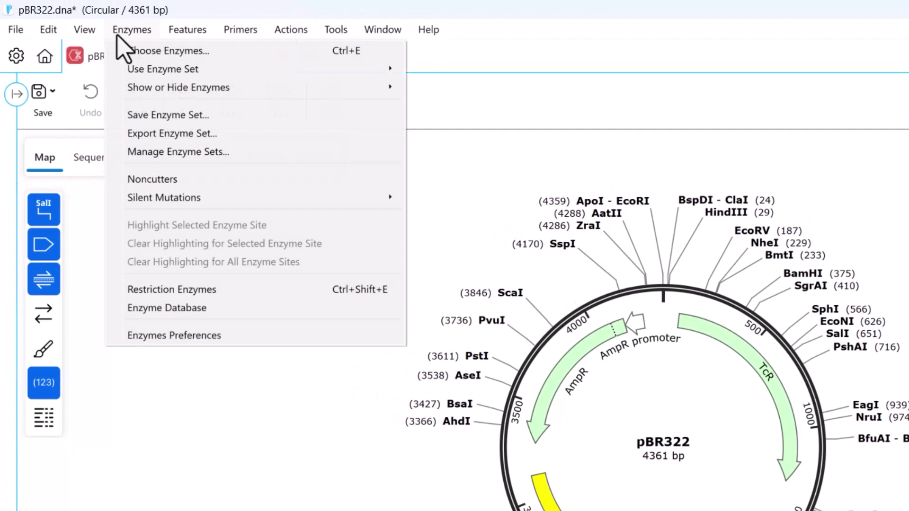
click(120, 48)
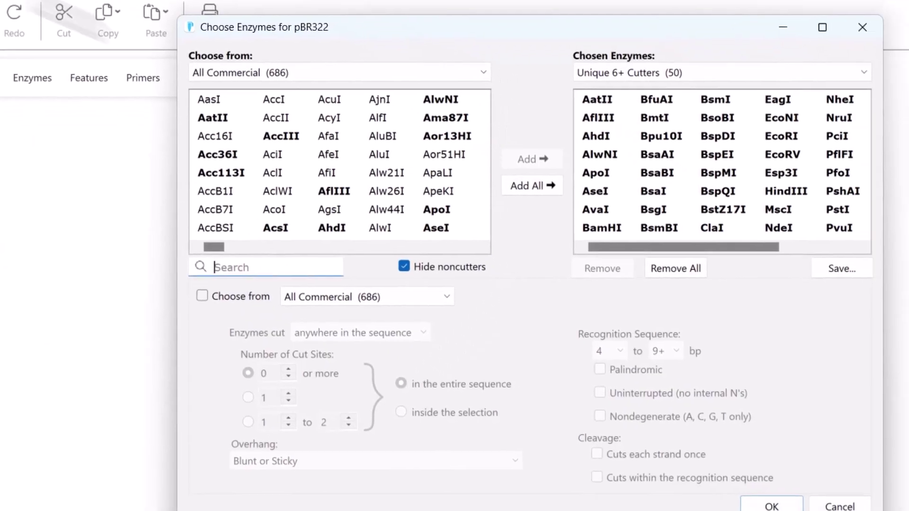
click(606, 230)
click(604, 269)
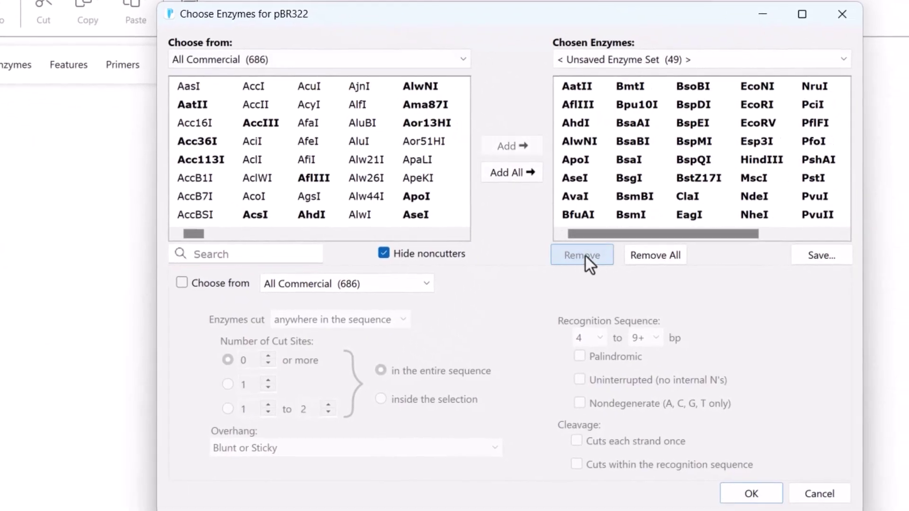
click(672, 269)
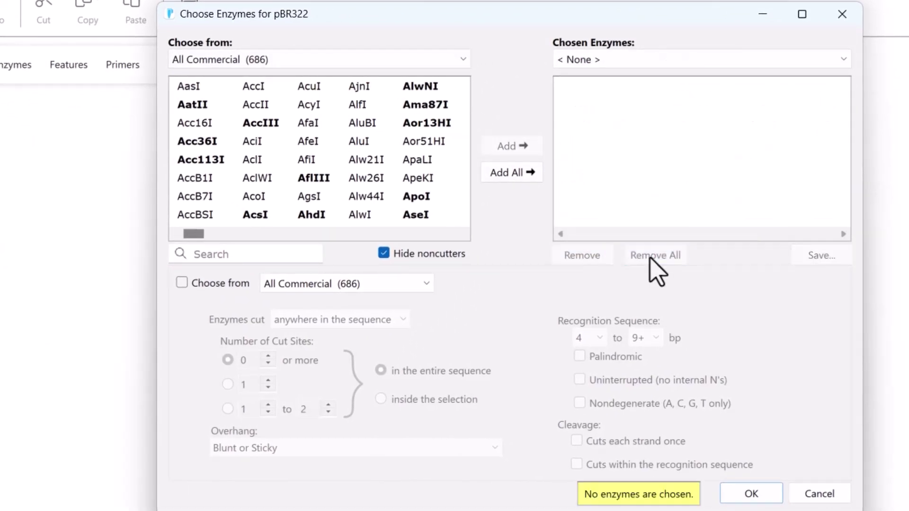
Find EcoRI among the commercial enzymes and add it to the chosen enzymes
click(242, 254)
text(EcoRI)
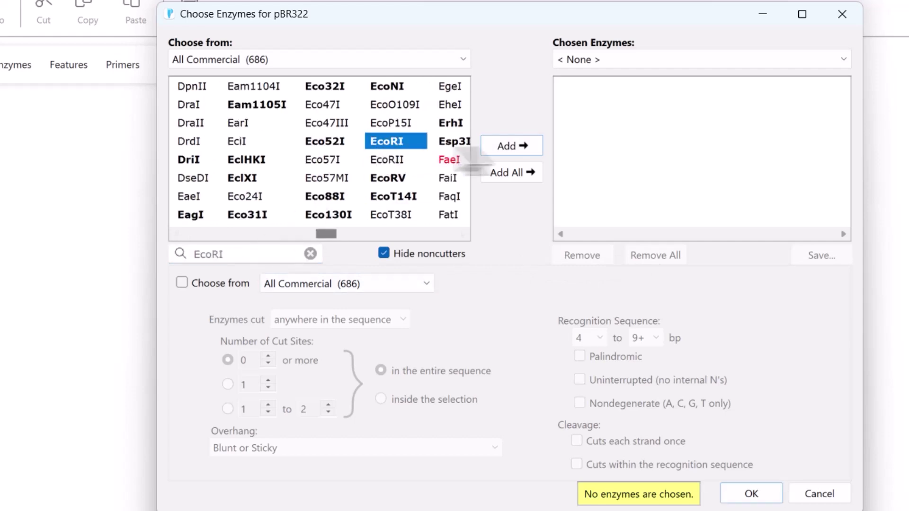
click(499, 149)
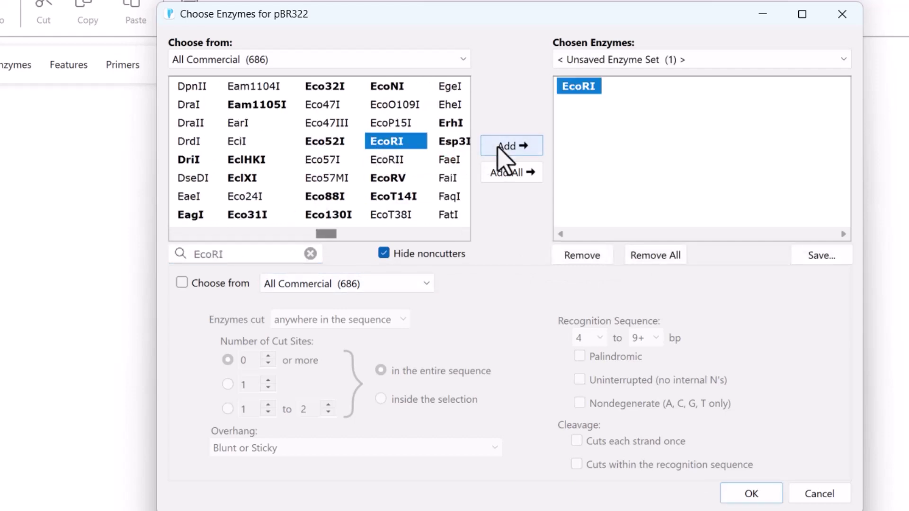
Choose the enzymes from the Nonredundant Commercial set that cut exactly once anywhere in the sequence, and apply the selection
click(407, 284)
scroll(386, 316, up, 1)
click(386, 317)
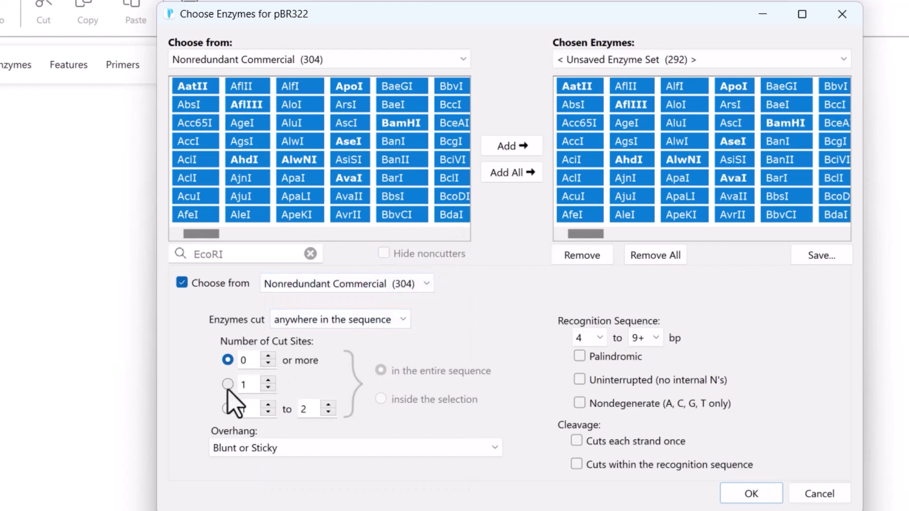
click(228, 384)
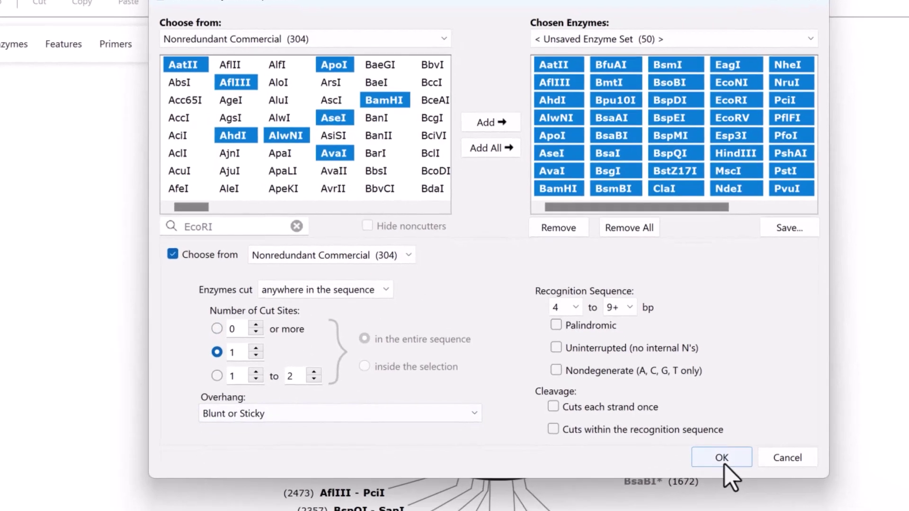
click(749, 494)
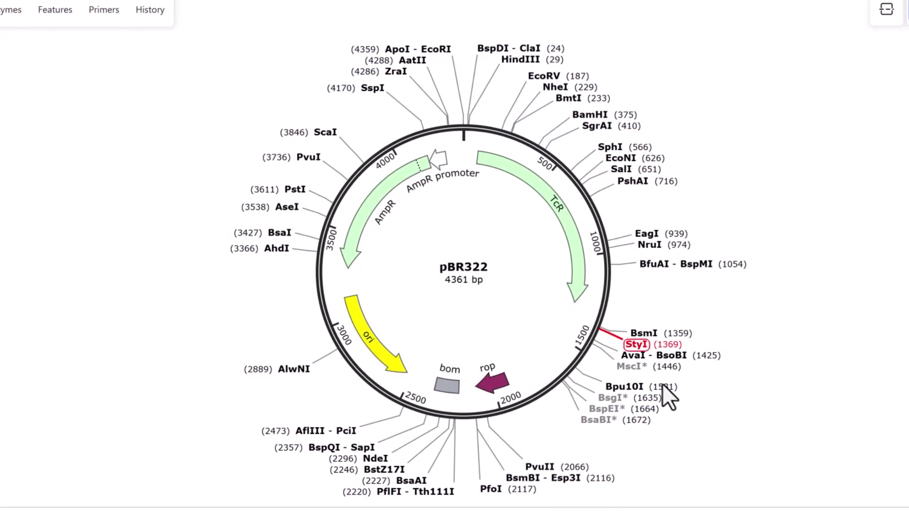
Remove EagI from the chosen enzymes and hide the NruI site on the map
right_click(645, 235)
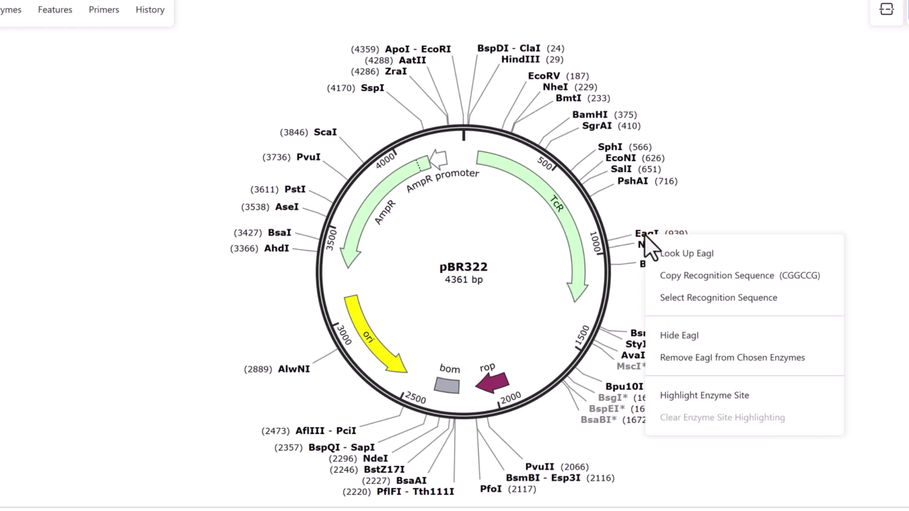
click(650, 357)
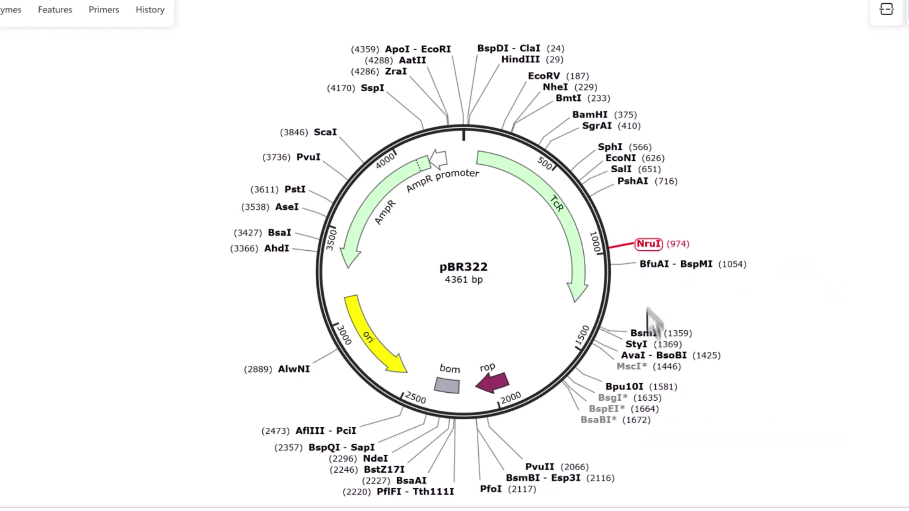
right_click(644, 244)
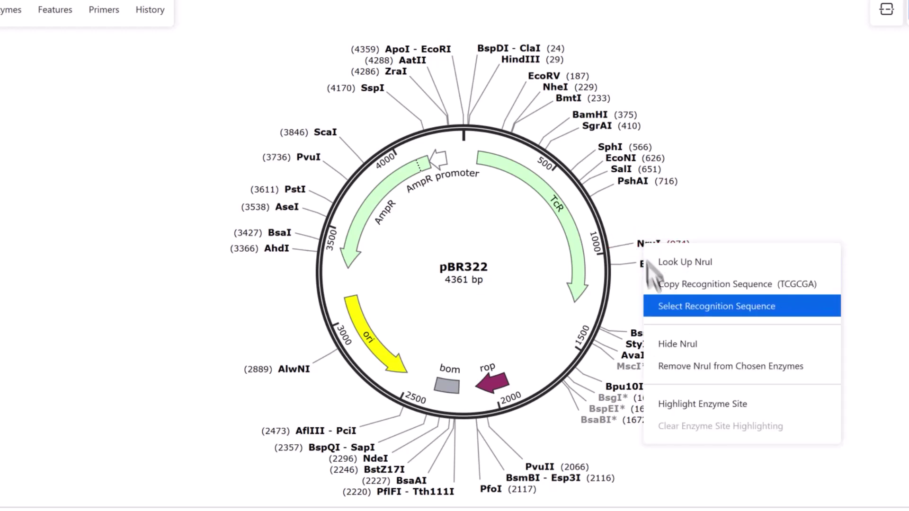
click(682, 343)
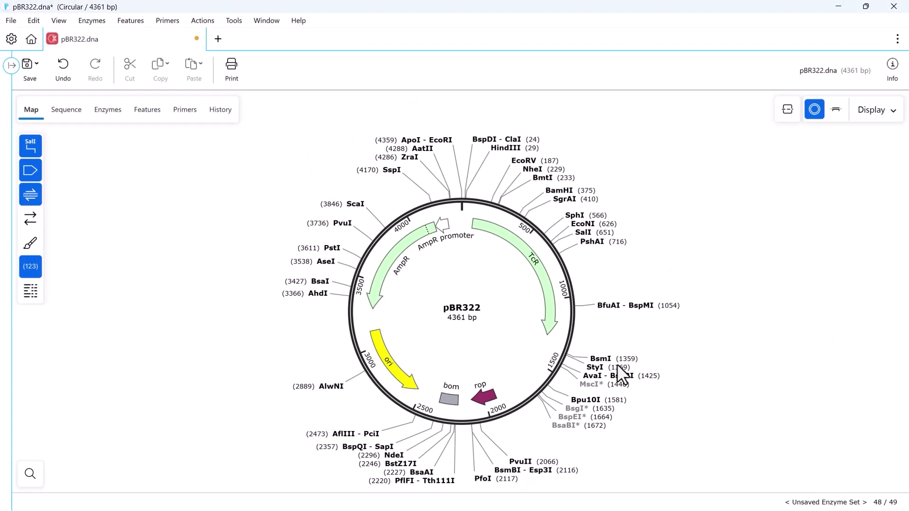
Turn off the display of all enzyme sites on the plasmid map, and turn it back on
click(24, 148)
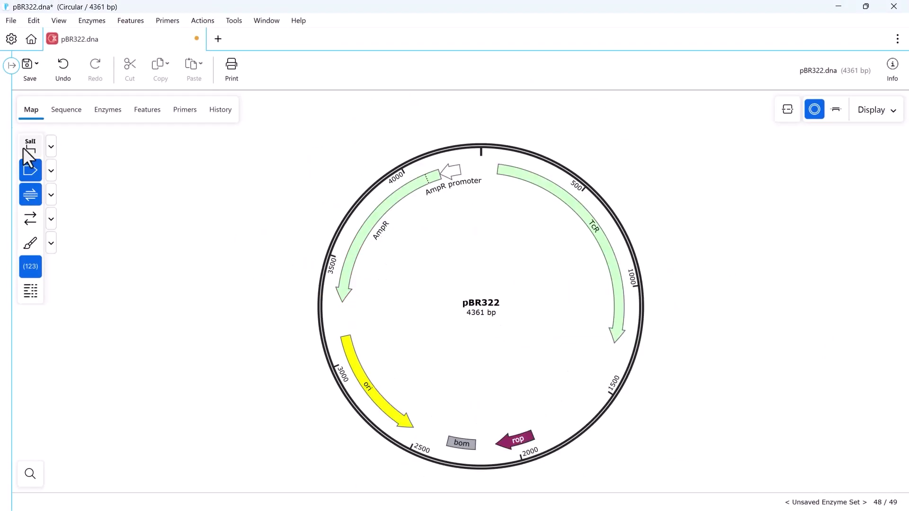
click(23, 148)
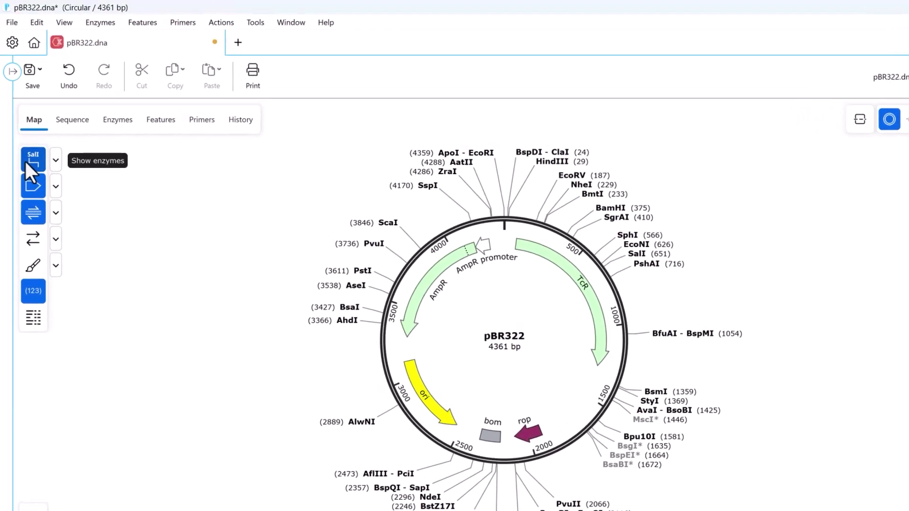
Hide the individual enzymes AatII, AflIII, AhdI and AlwNI in the enzyme list
click(107, 105)
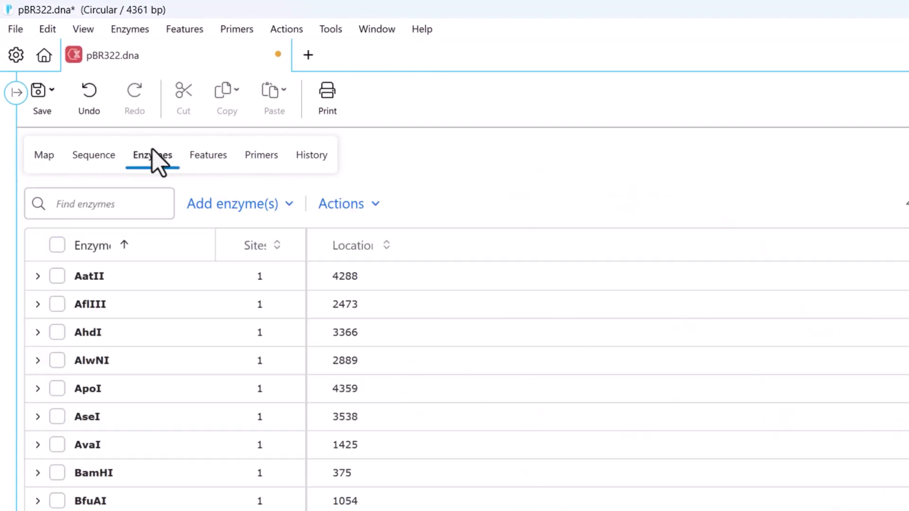
click(196, 276)
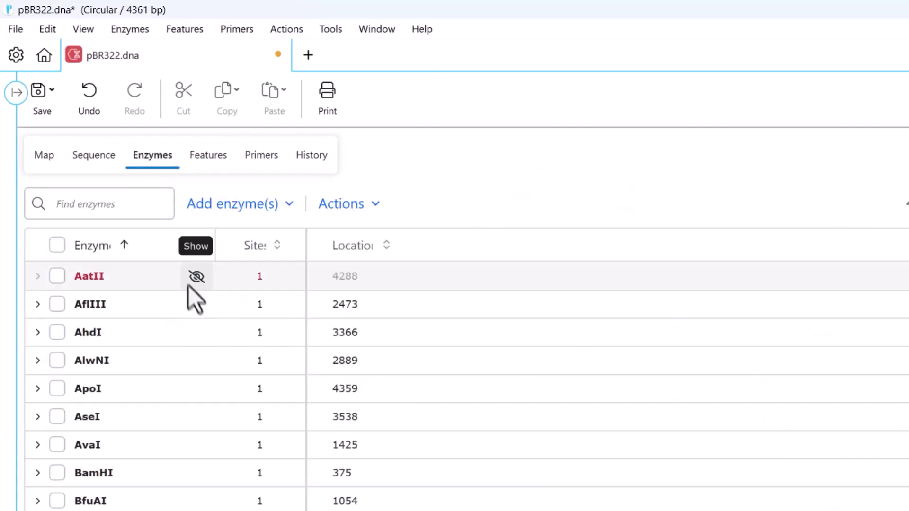
click(196, 306)
click(197, 334)
click(197, 362)
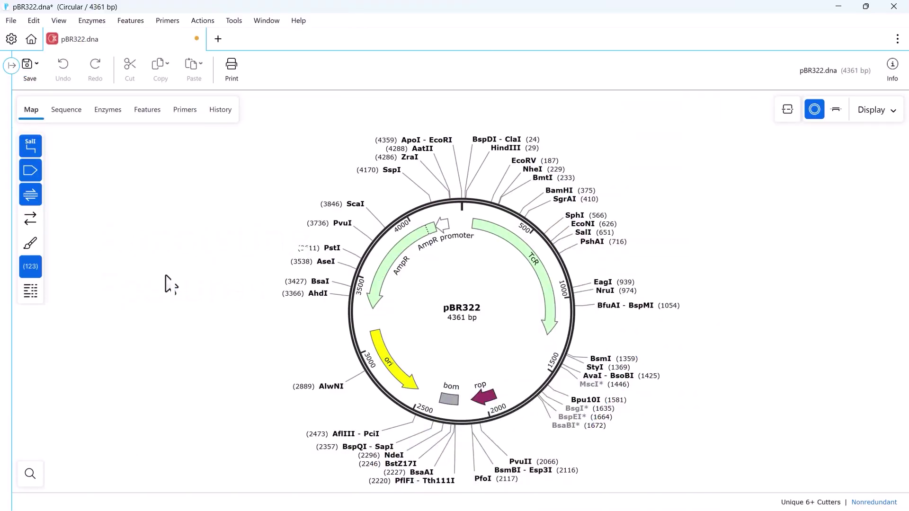
Browse the Standard Features list in the common features library, and close the library
click(144, 24)
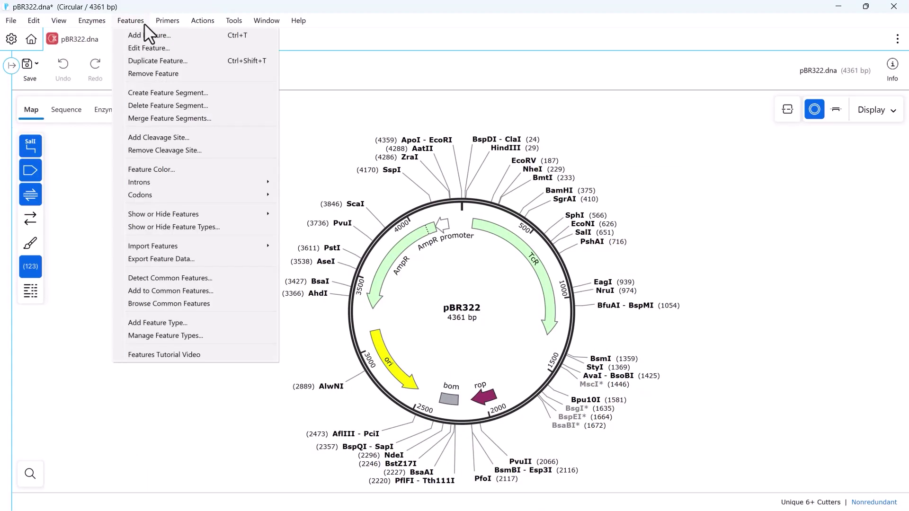
click(118, 304)
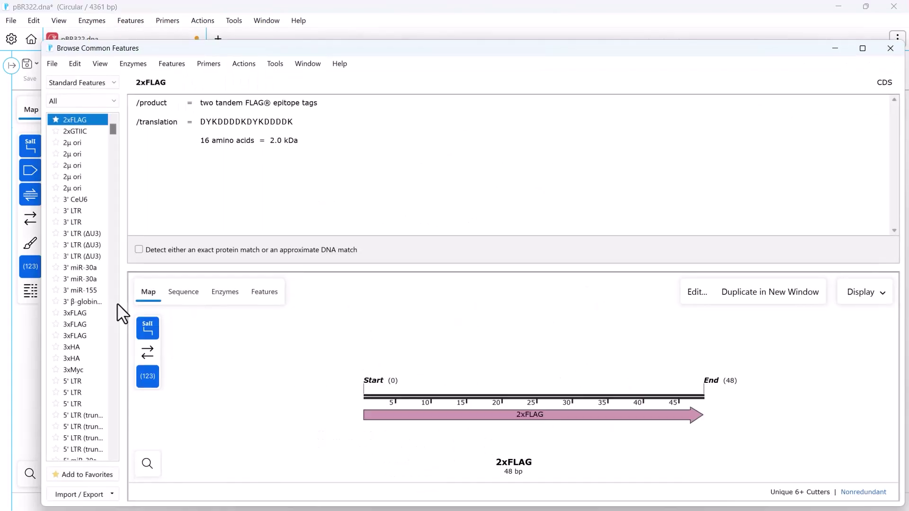
drag(115, 129, 113, 233)
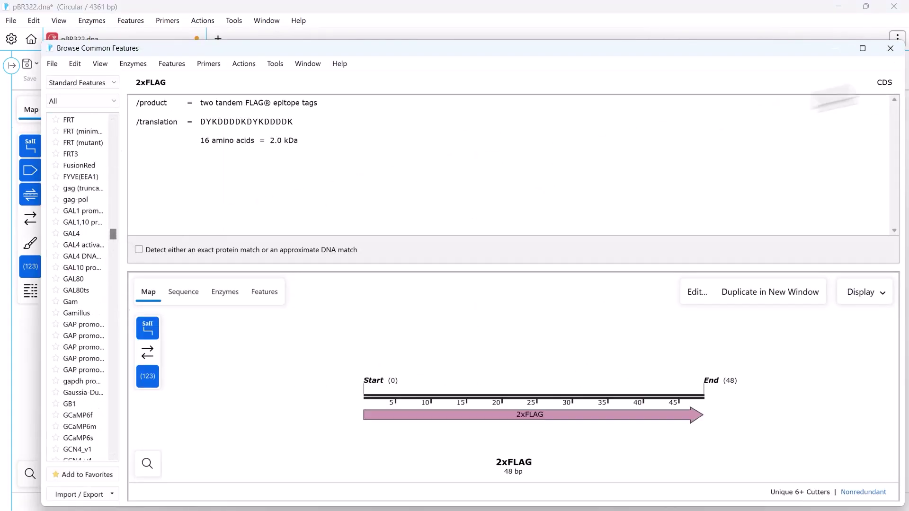
click(891, 48)
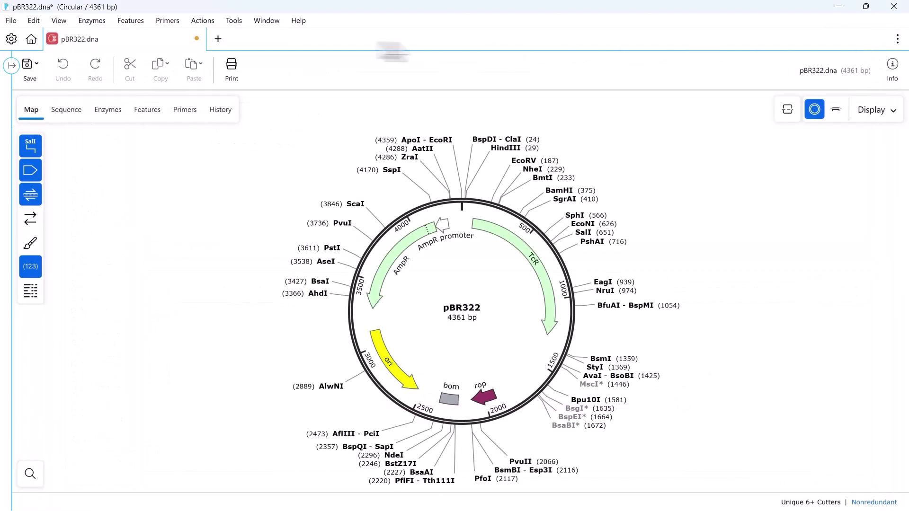
Detect common features in pBR322 and list them without full descriptions, sorted by size
click(131, 21)
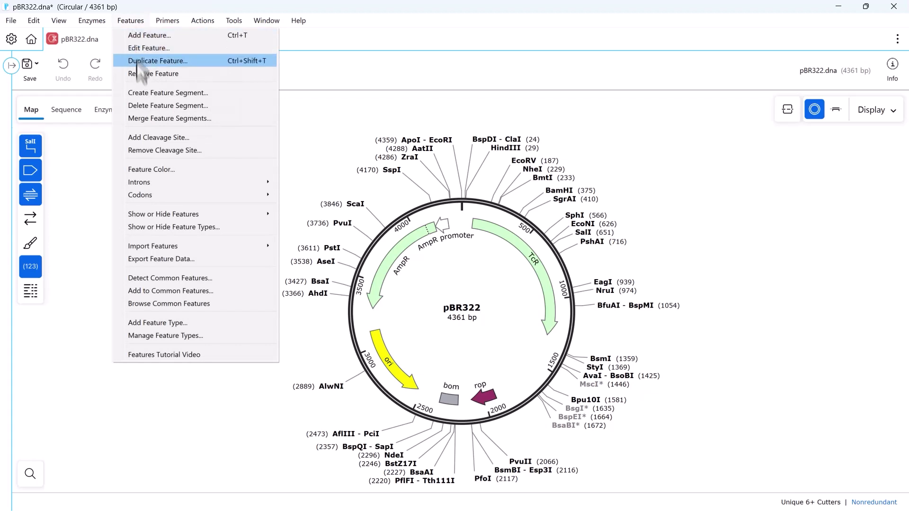
click(142, 278)
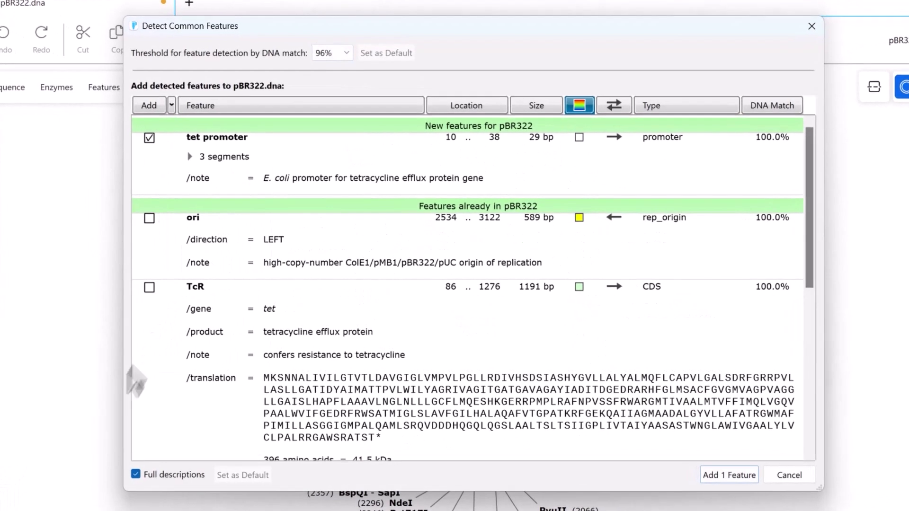
click(157, 449)
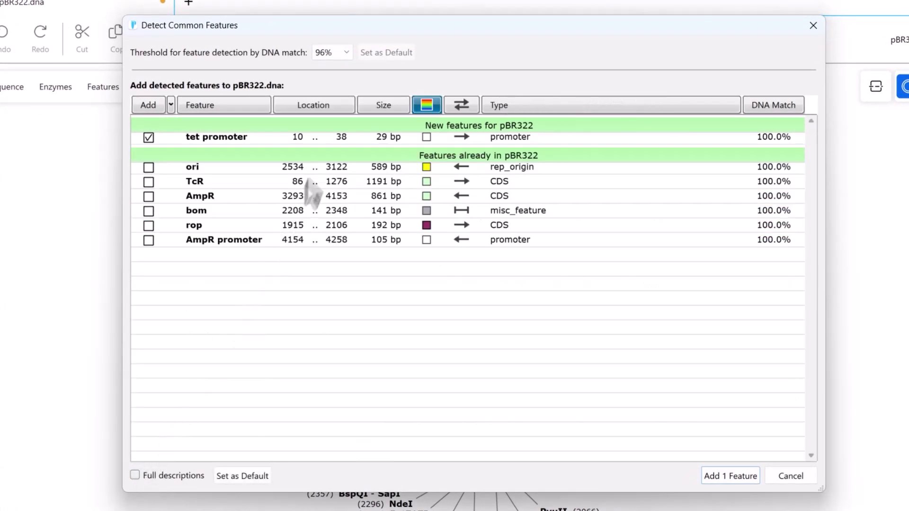
click(333, 105)
click(395, 104)
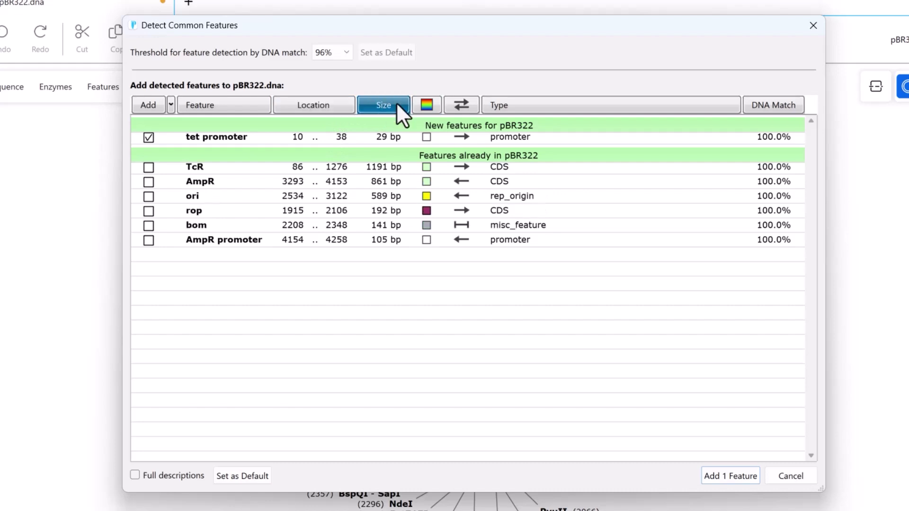
Include ori and rop along with the tet promoter, and add the three detected features to pBR322
click(149, 214)
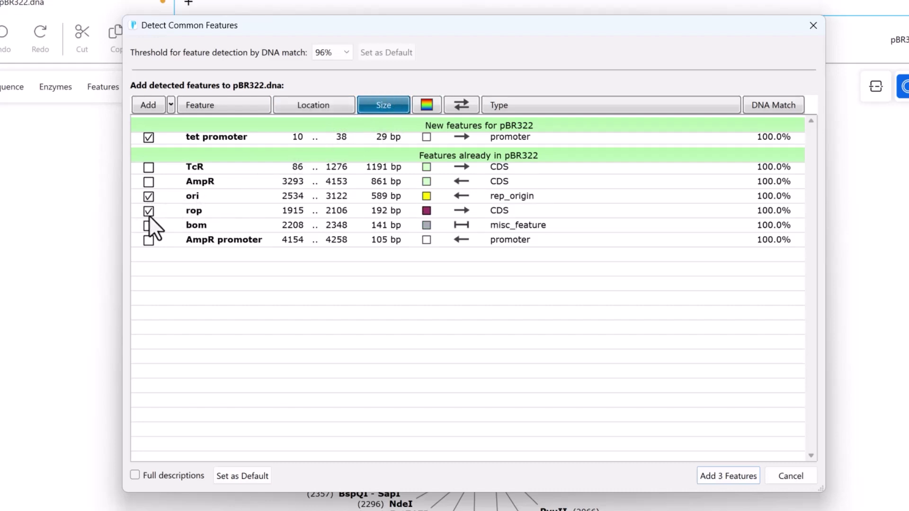
click(735, 477)
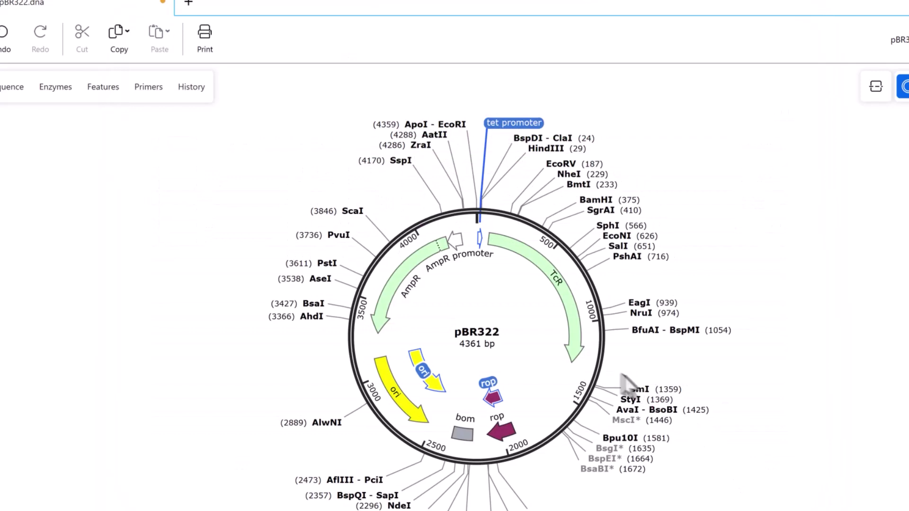
Select bases 1261 to 1678 and add them in Sequence view as a misc_feature, keeping the default name
drag(593, 367, 544, 417)
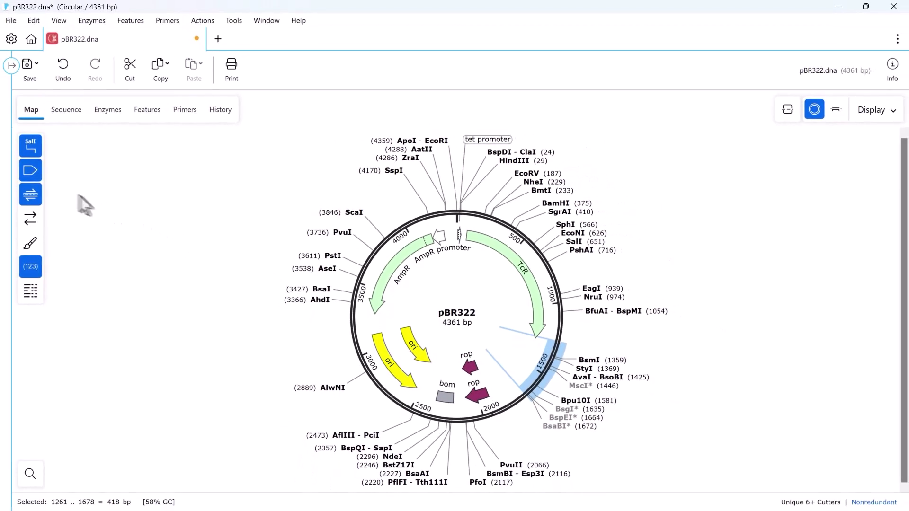
click(66, 114)
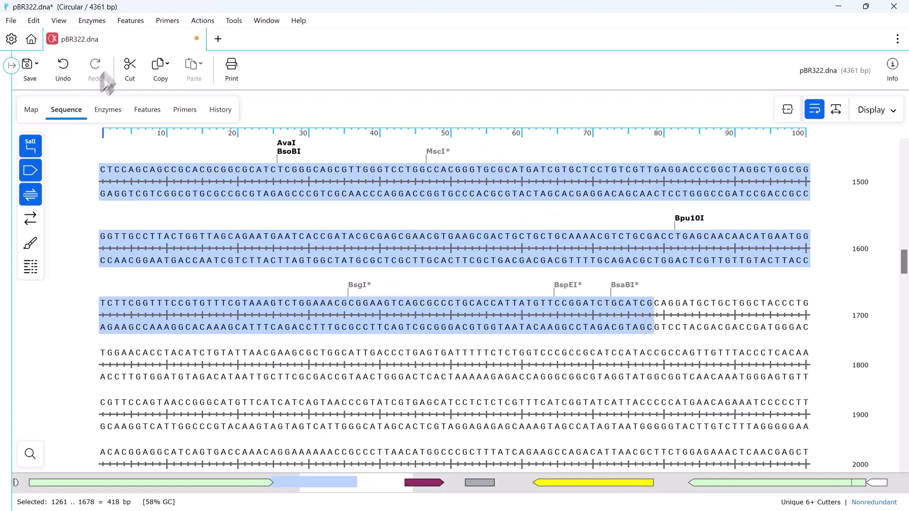
click(133, 22)
click(140, 35)
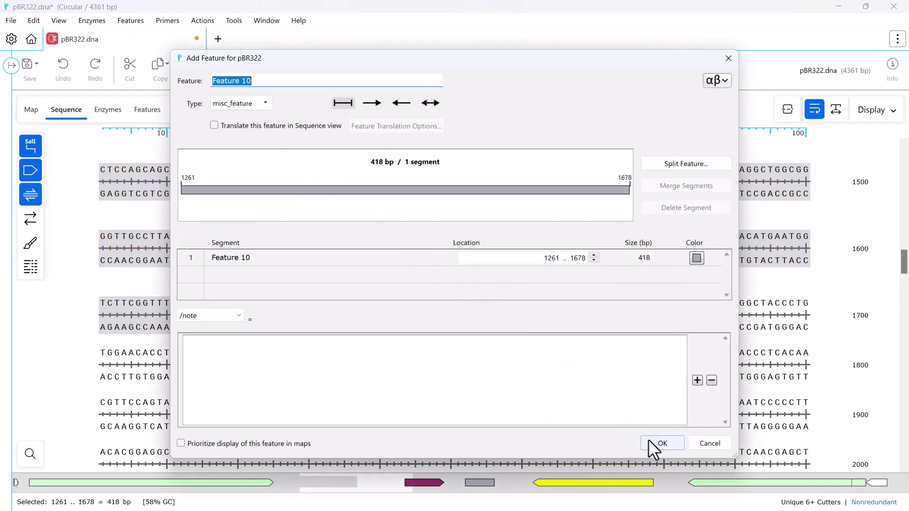
click(652, 445)
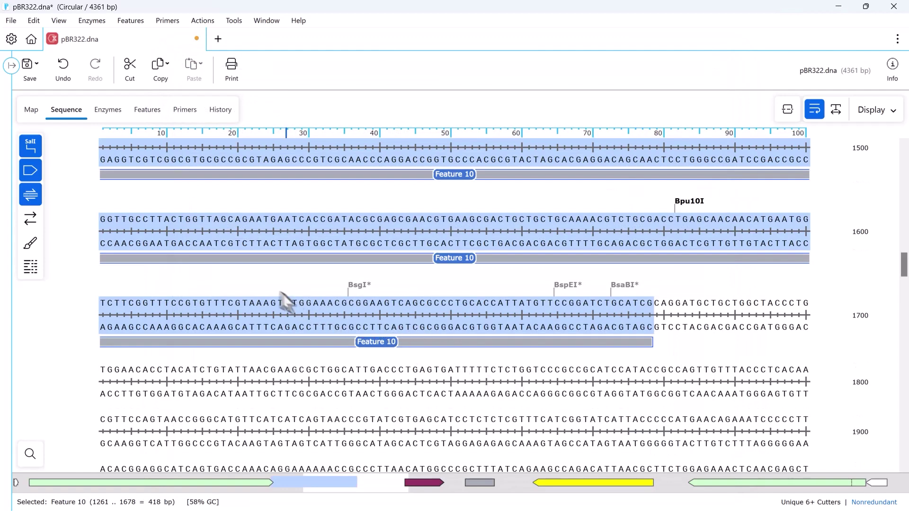
Return to the circular plasmid map and turn off the display of all features
click(37, 110)
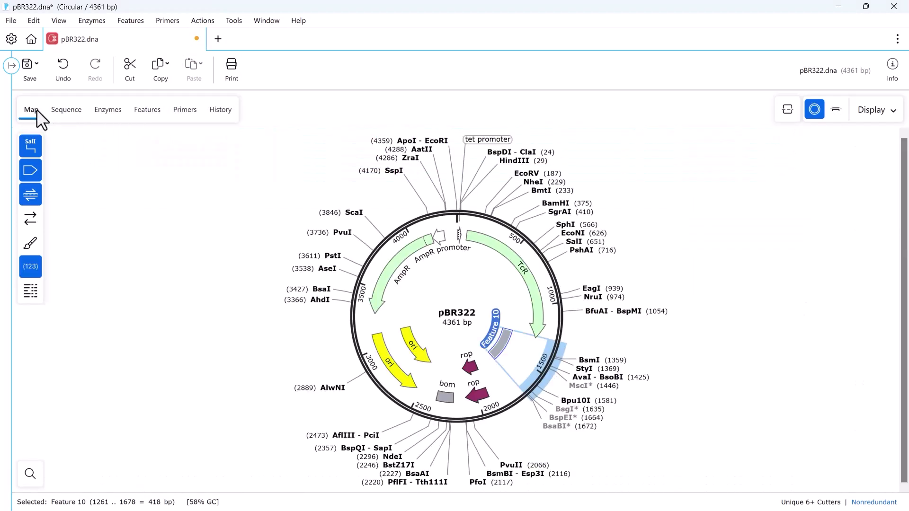
click(33, 172)
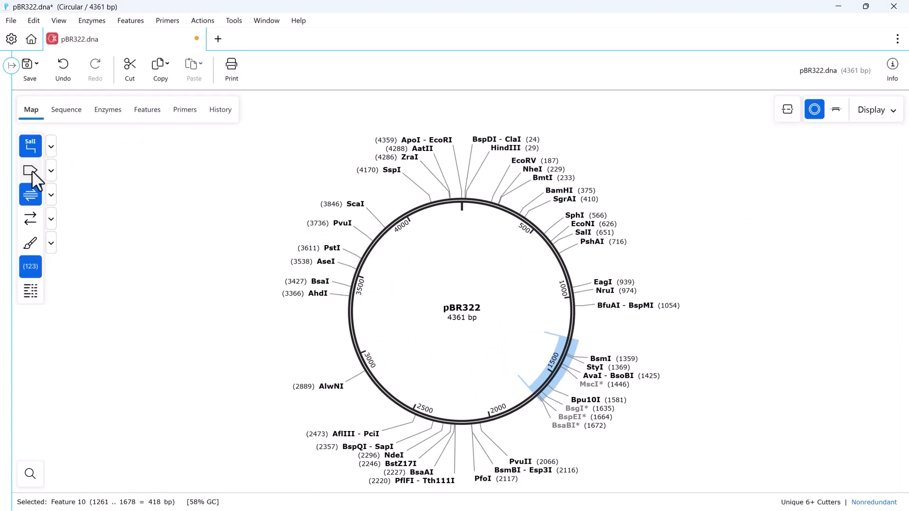
Turn the display of all features back on in the circular plasmid map
click(32, 172)
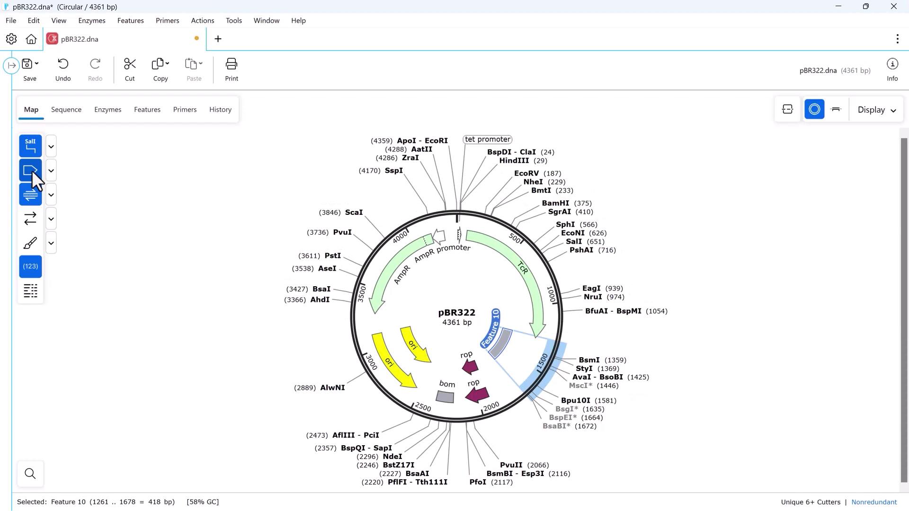
List the pBR322 features sorted by colour and expand the details of both ori entries
click(147, 114)
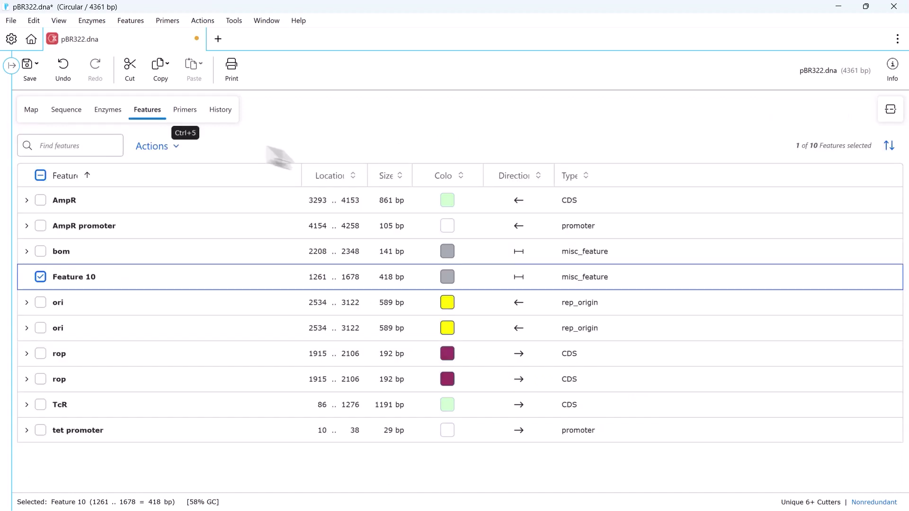
click(326, 176)
click(441, 177)
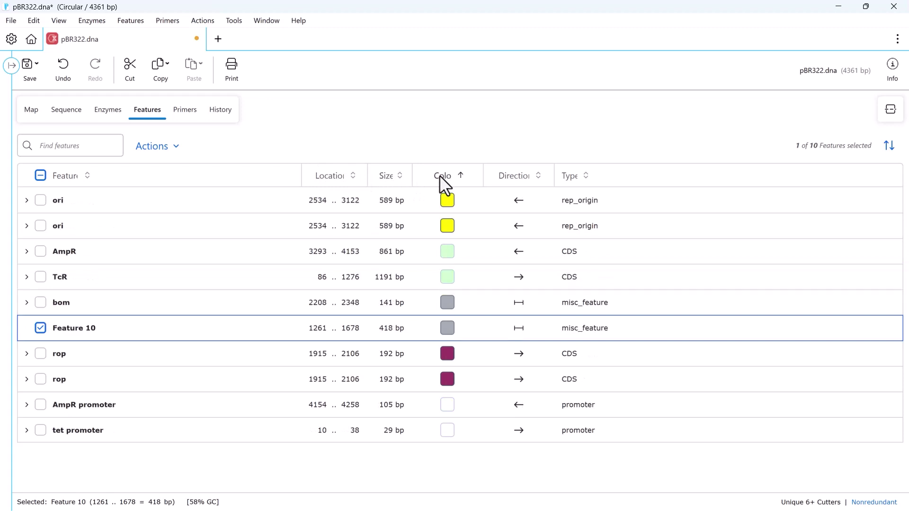
click(27, 200)
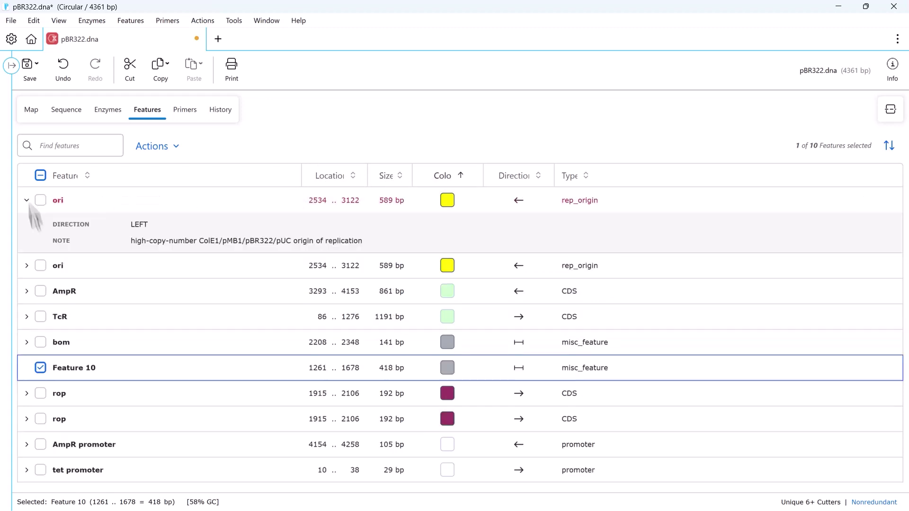
click(26, 266)
Hide all features in the feature list and show them all again
click(156, 147)
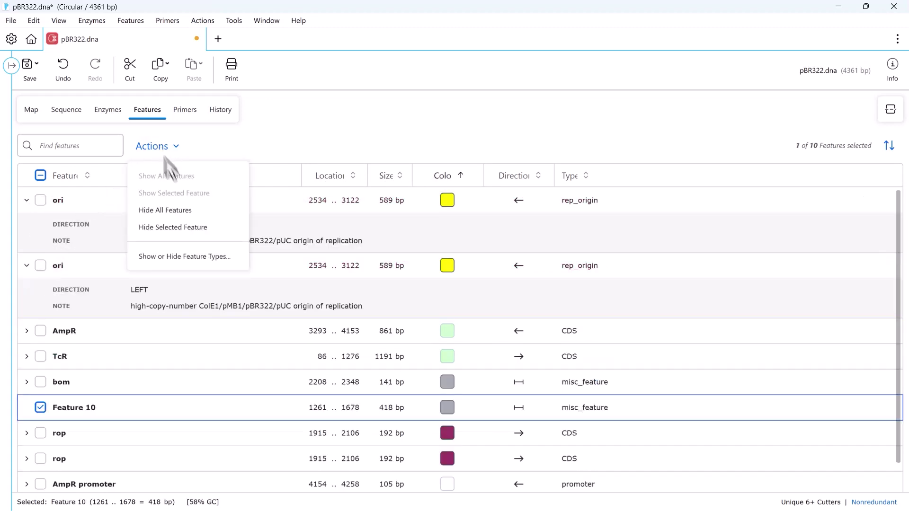
click(179, 210)
click(157, 146)
click(166, 176)
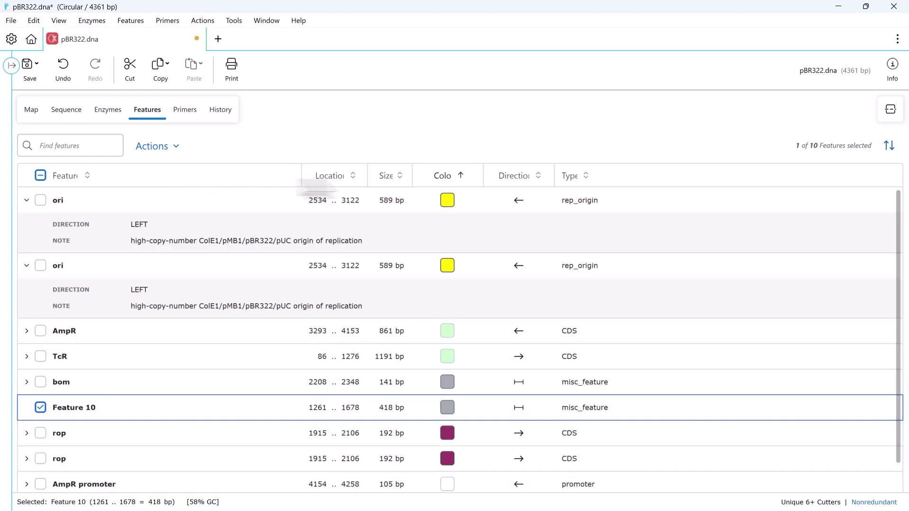
Expand the details of every entry in the feature list
click(890, 147)
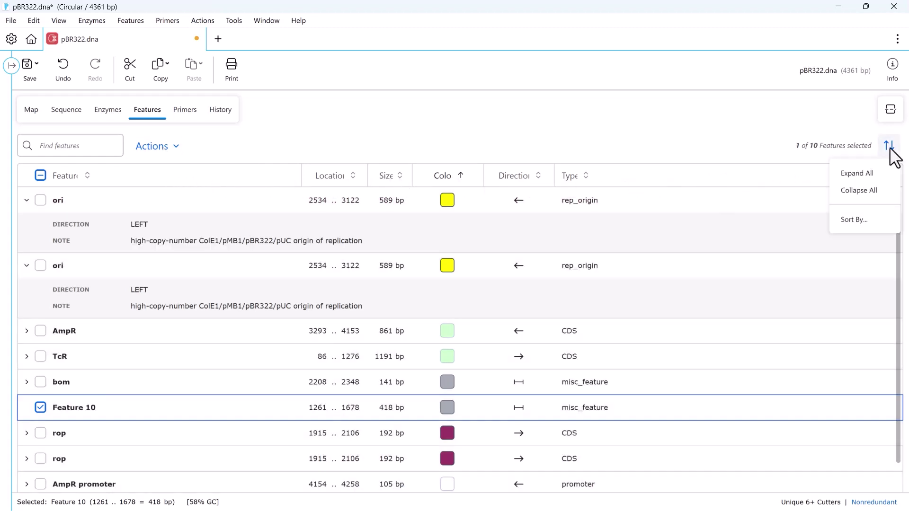
click(874, 171)
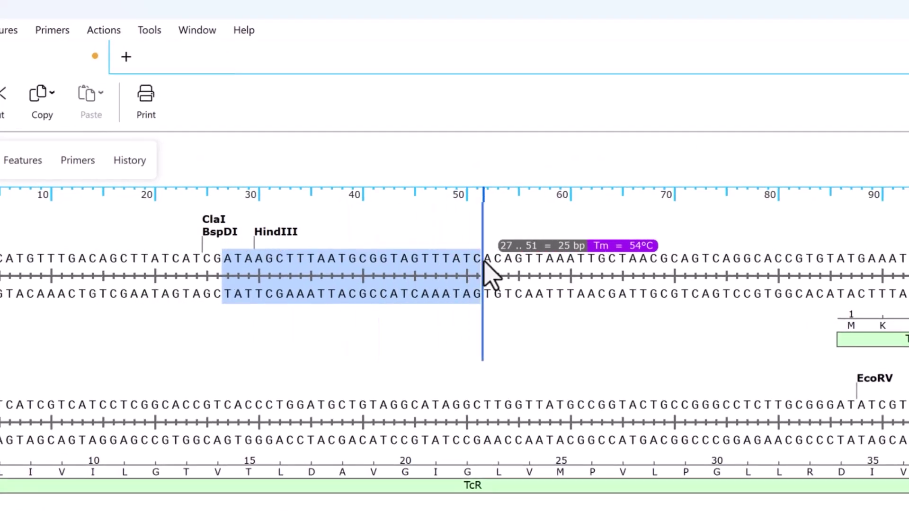
Select bases 27 to 53 in Sequence view and add them as a top-strand primer, keeping the default name Primer 1
drag(484, 261, 501, 263)
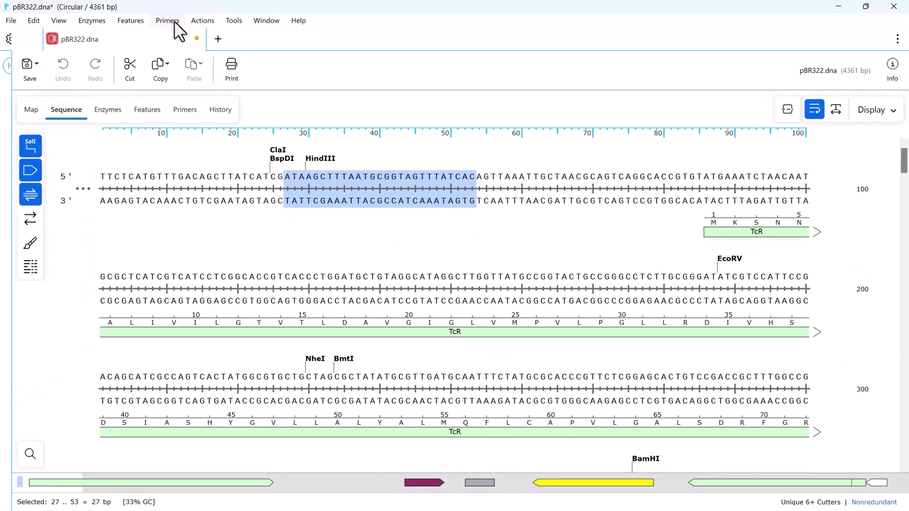
click(173, 21)
click(162, 34)
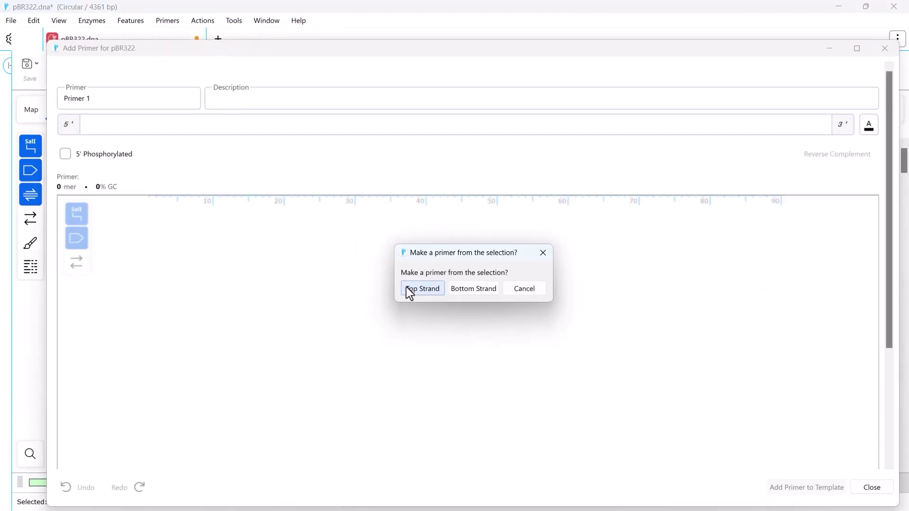
click(408, 288)
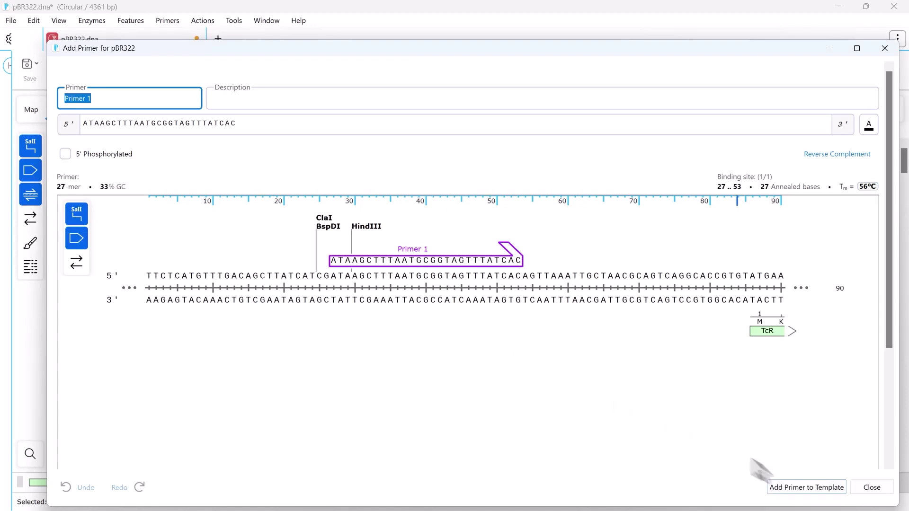
click(806, 487)
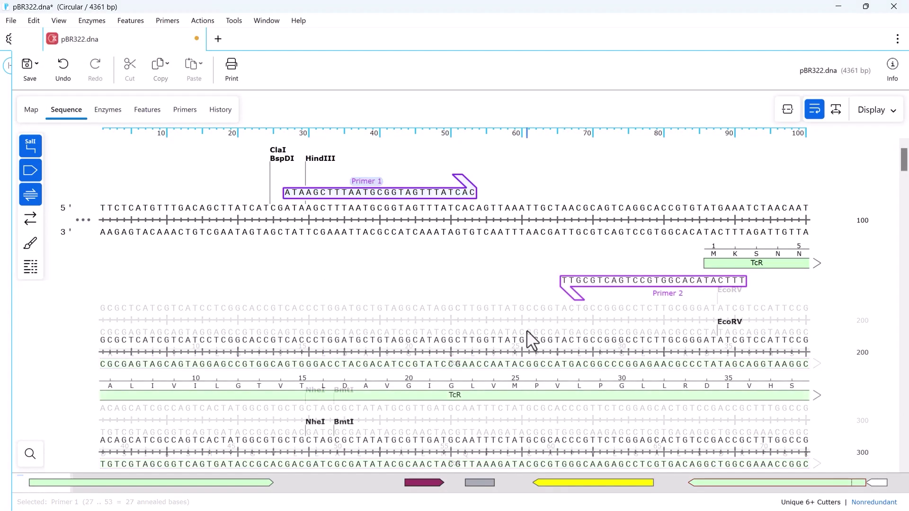
Return to the circular plasmid map, hide the primers and display them again
click(25, 110)
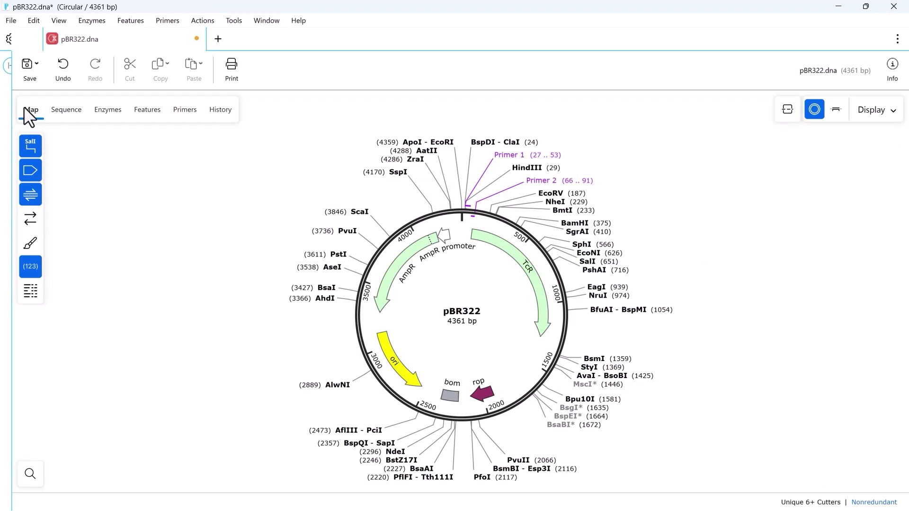
click(26, 194)
click(27, 194)
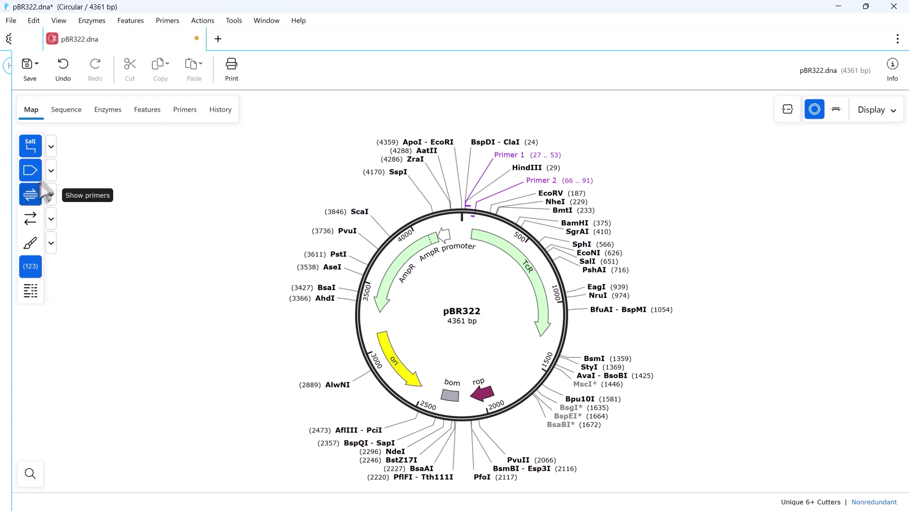
List the primers, expand the details of Primer 1, and view its predicted structure before closing it
click(176, 110)
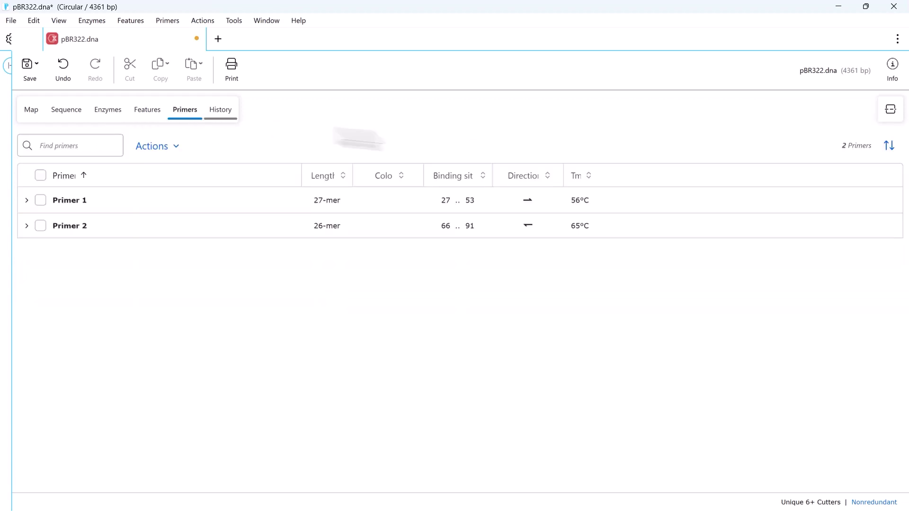
click(884, 208)
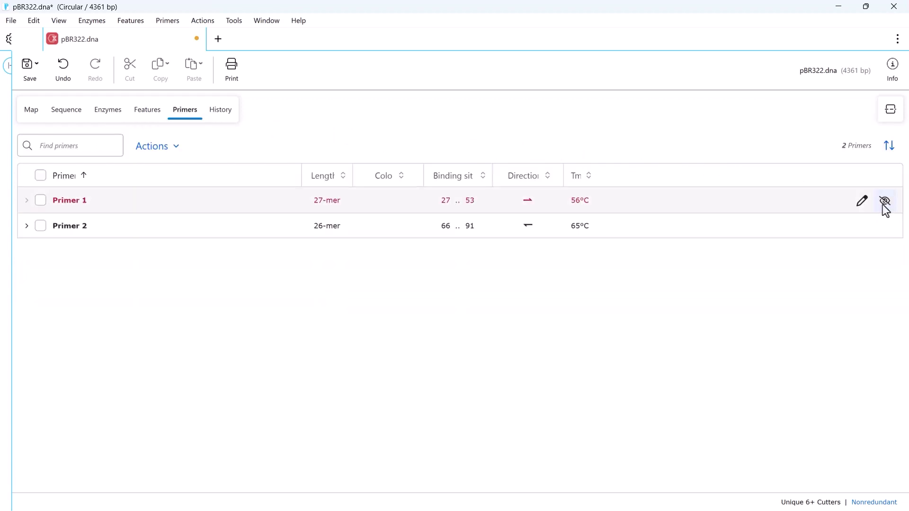
click(27, 200)
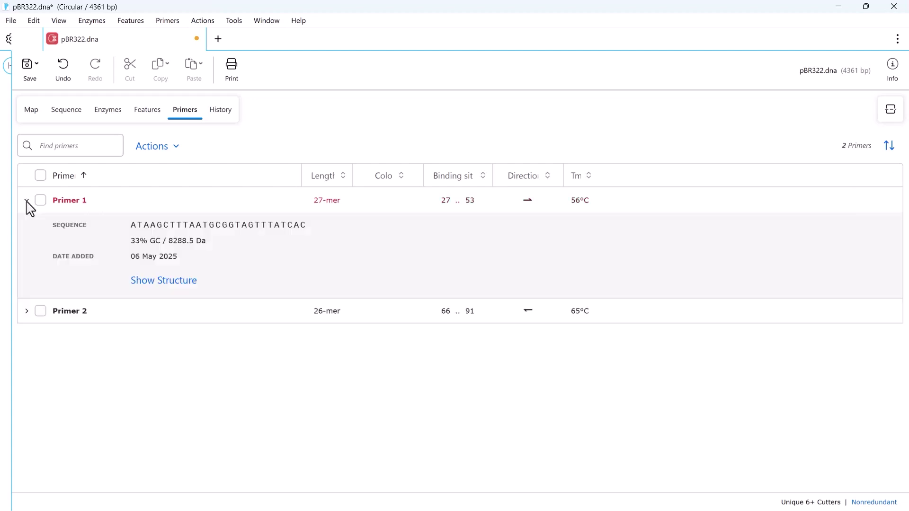
click(162, 281)
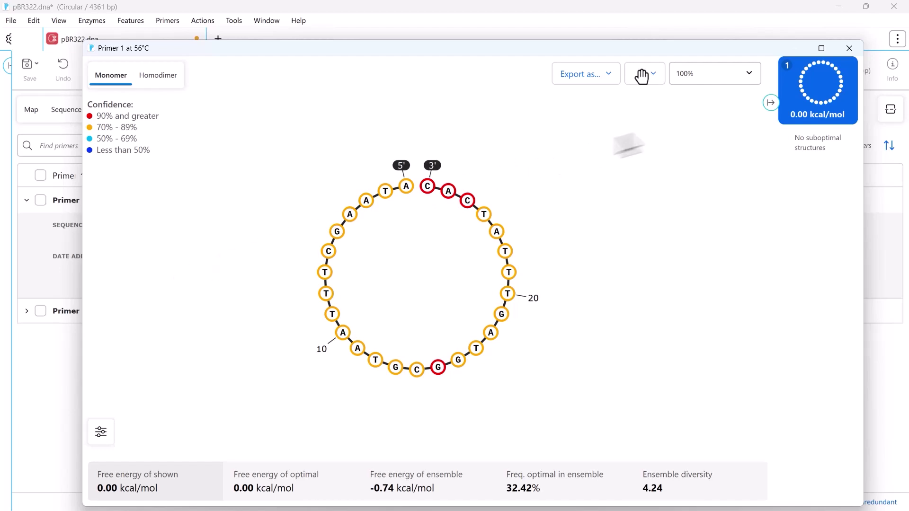
click(846, 48)
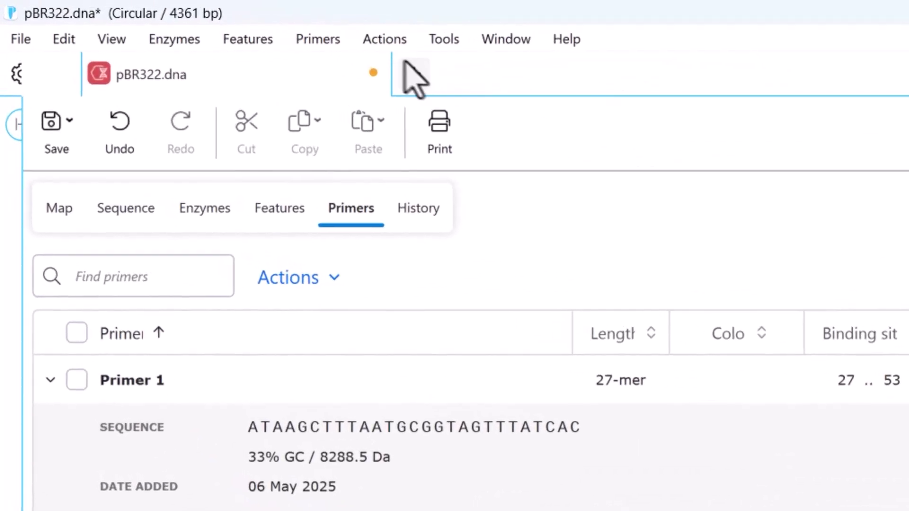
click(203, 20)
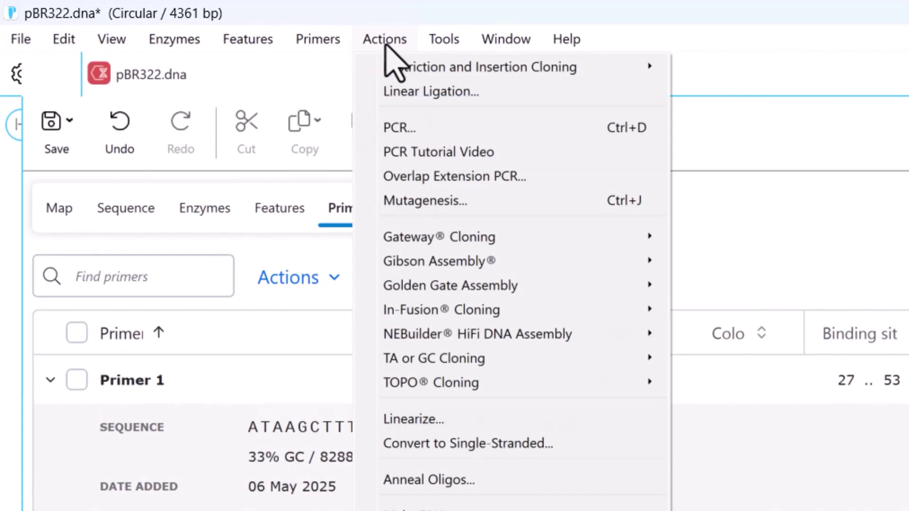
click(384, 46)
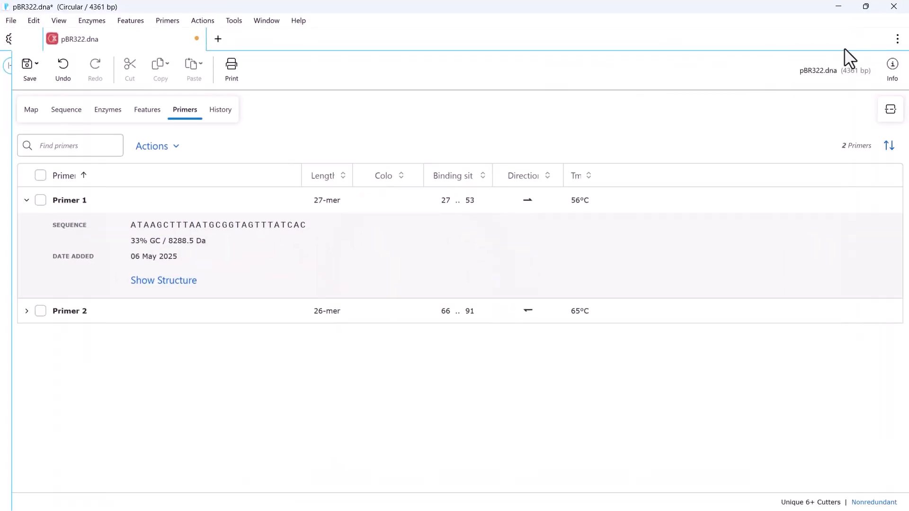